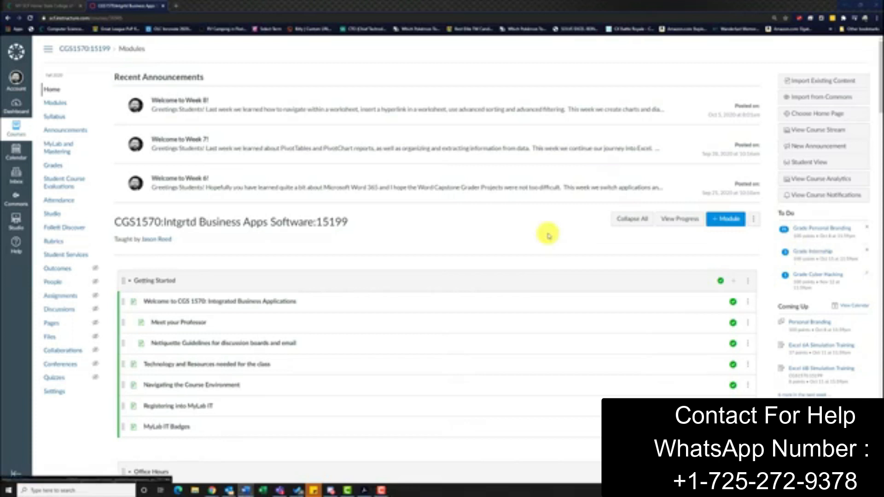
- Open Word Chapter 4's MyLab IT Course Content from the course modules and open the downloaded workbook _Student_Excel_6G_Internships_Travel
scroll(440, 237, down, 9)
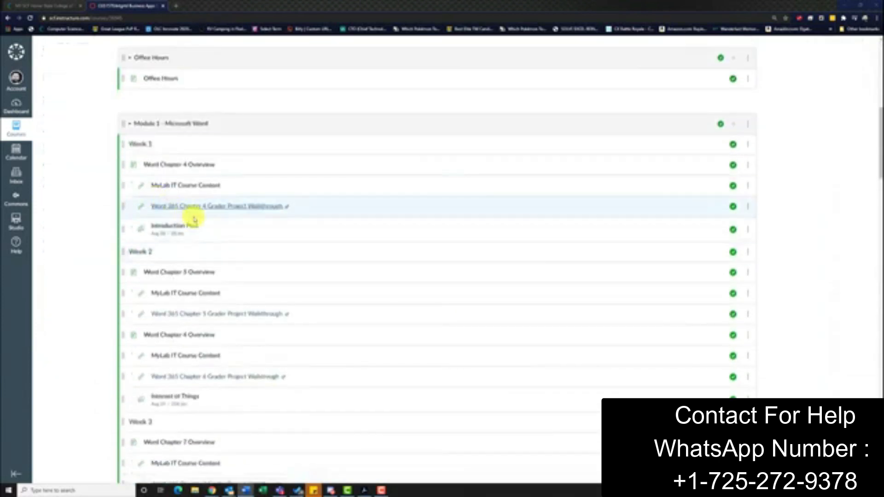
click(173, 189)
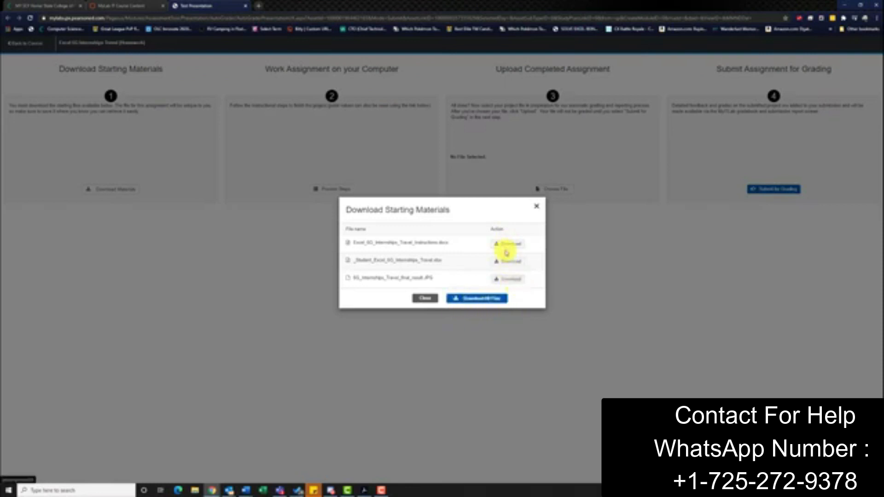
click(195, 490)
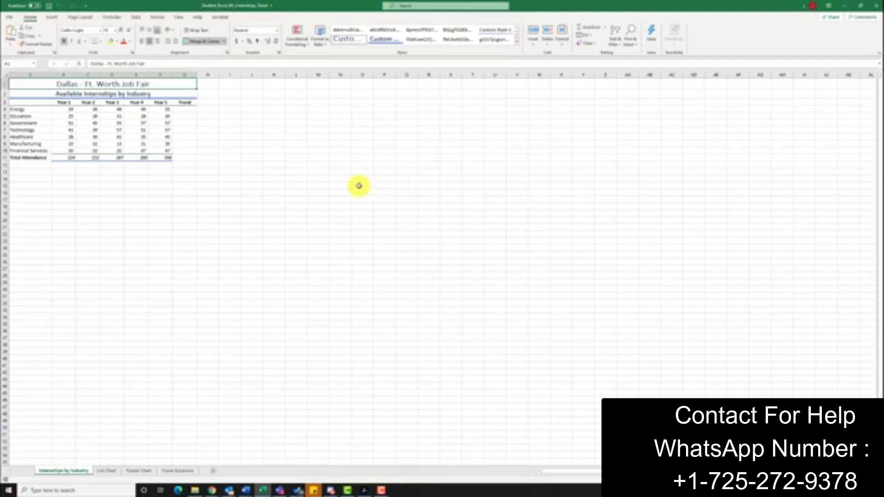
- Insert line sparklines in the Trend column G4:G10 from the yearly internship data in B4:F10
drag(61, 110, 160, 151)
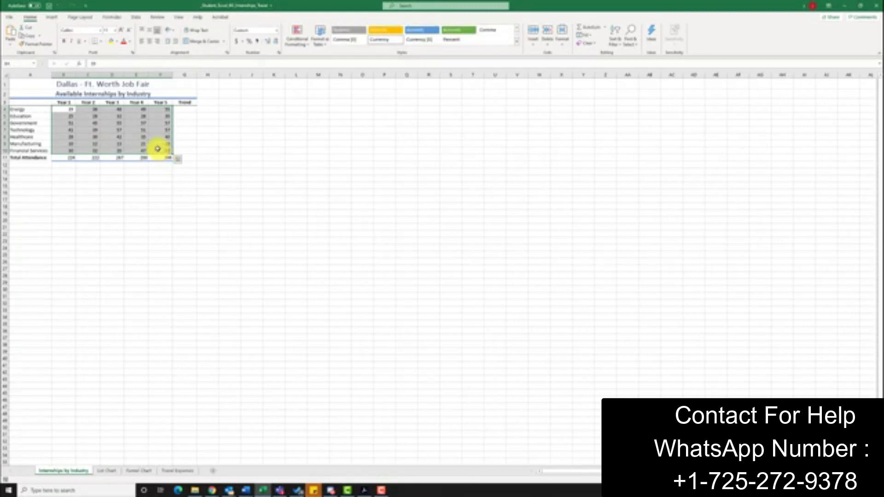
click(179, 160)
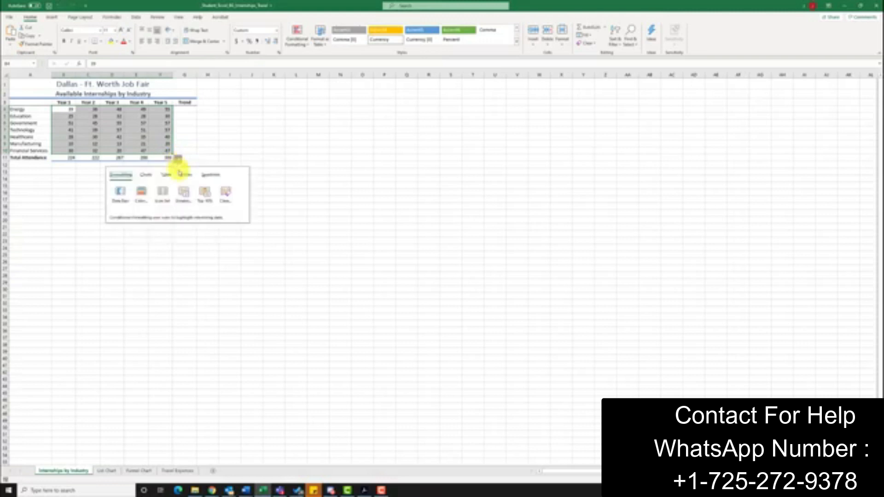
click(213, 177)
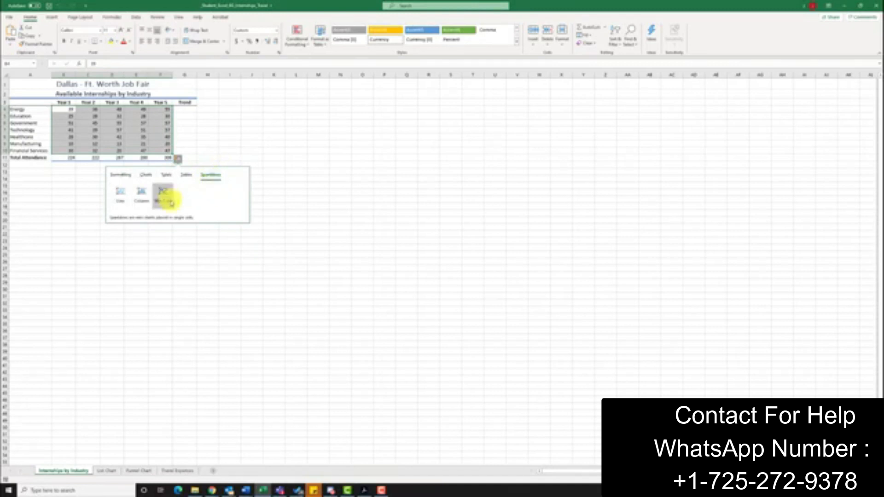
click(121, 194)
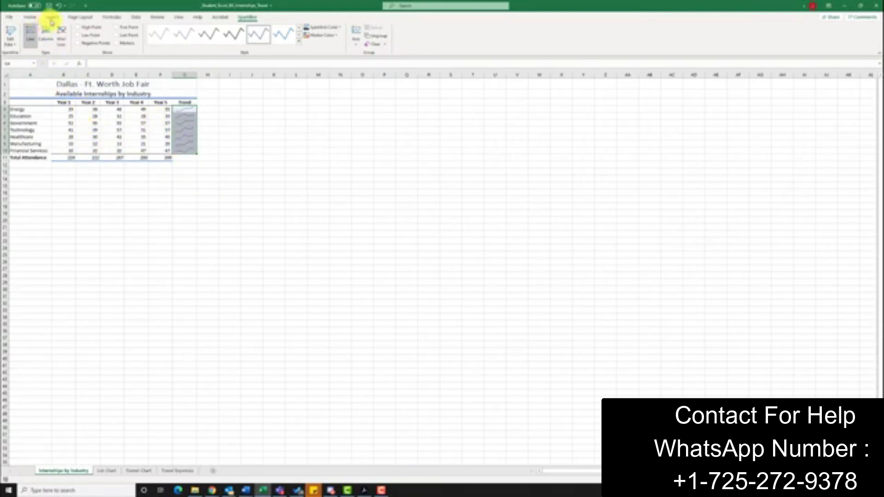
- Show the high and last points on the Trend sparklines and apply the Brown, Sparkline Style Accent 2, Darker 50% style
click(52, 19)
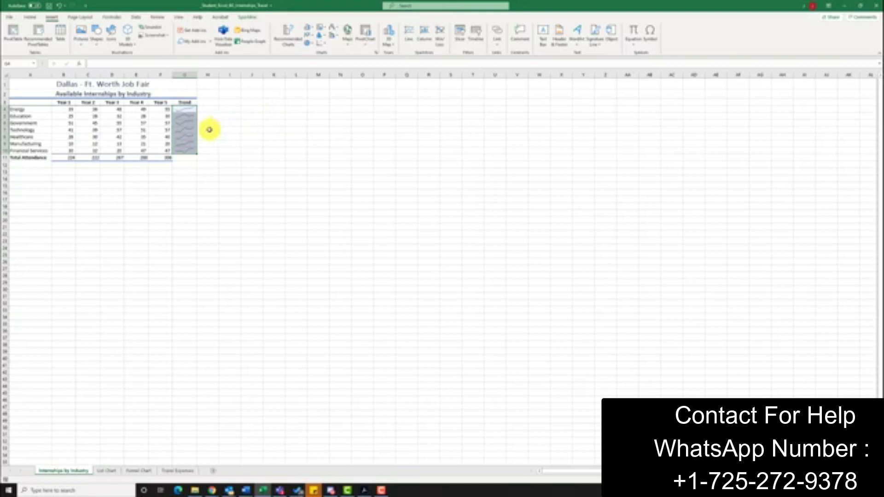
drag(185, 109, 189, 150)
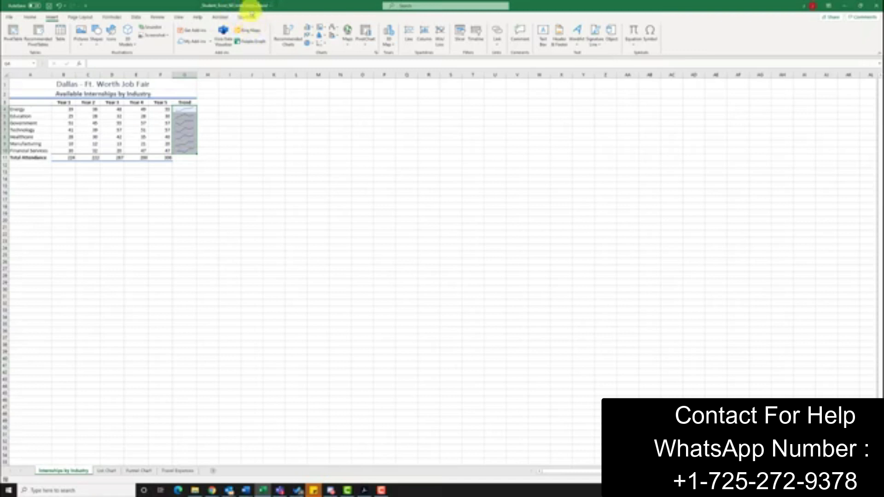
click(248, 17)
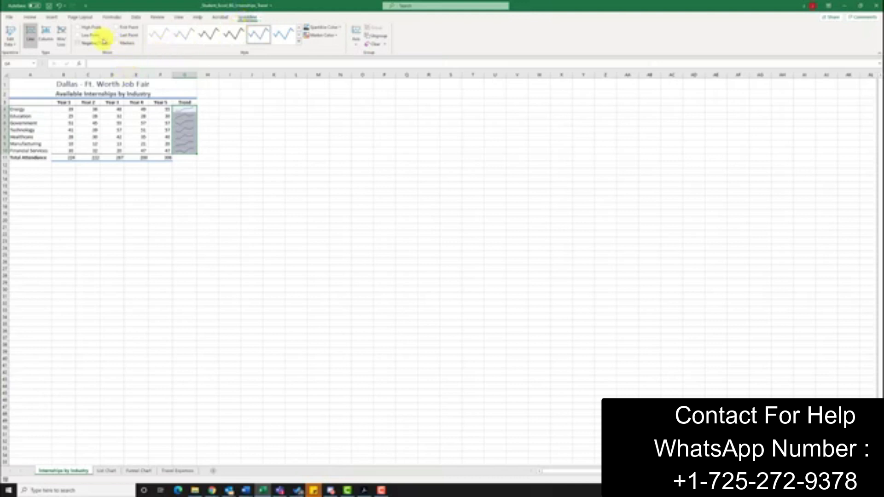
click(78, 29)
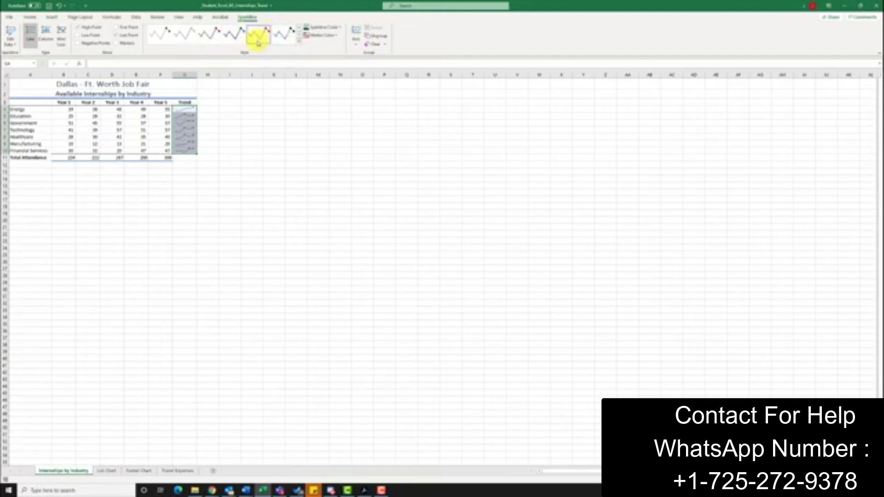
click(298, 45)
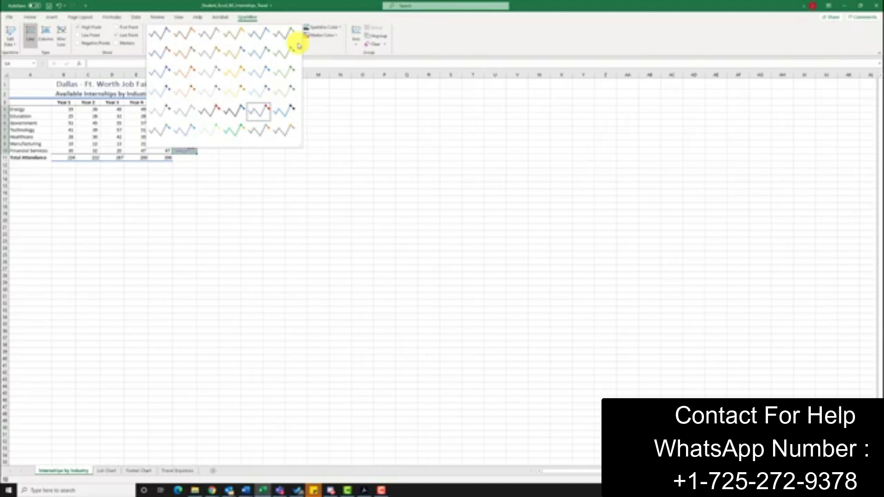
click(186, 36)
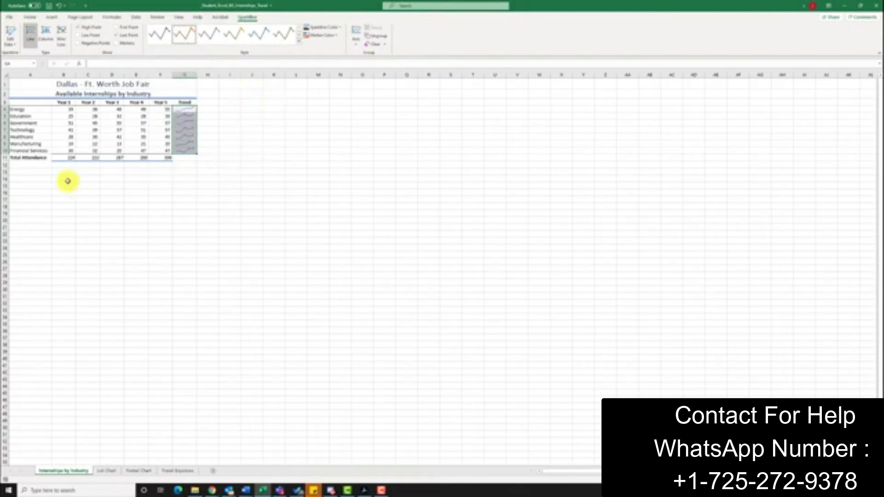
- Insert a Line with Markers chart from A3:F3 and the Technology data in A7:F7, and position its upper corner at cell A13
click(19, 104)
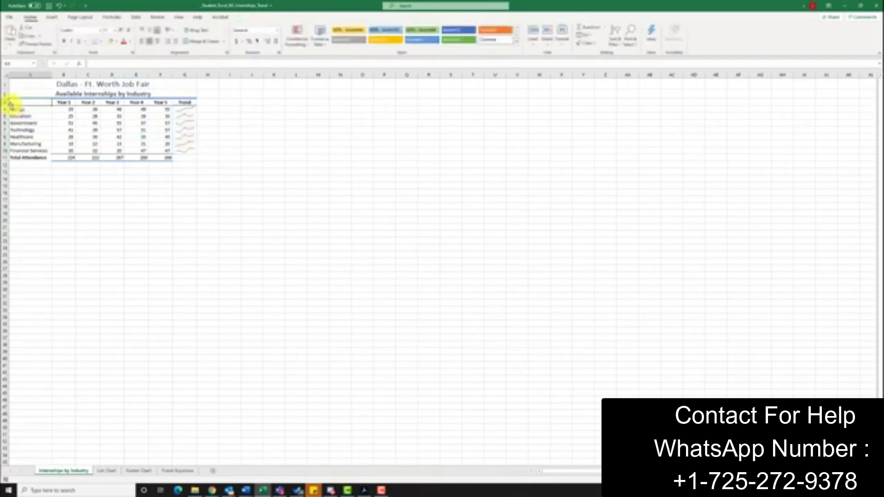
drag(19, 102, 159, 102)
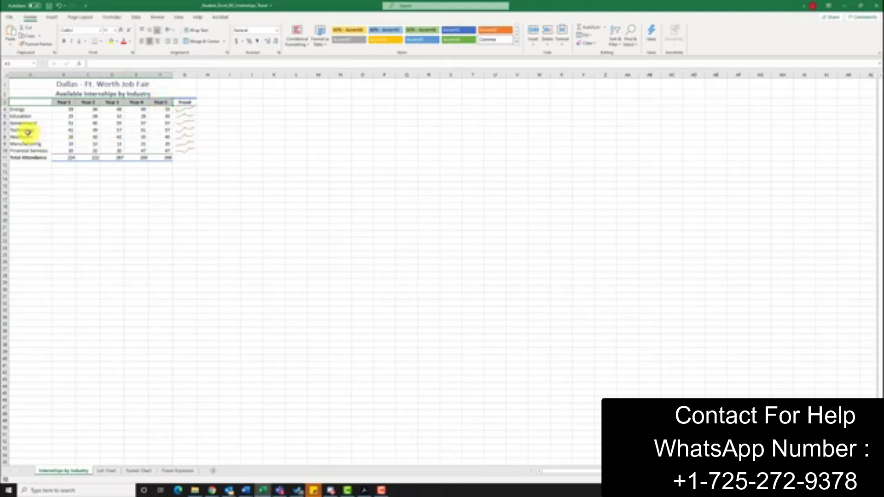
drag(20, 130, 153, 129)
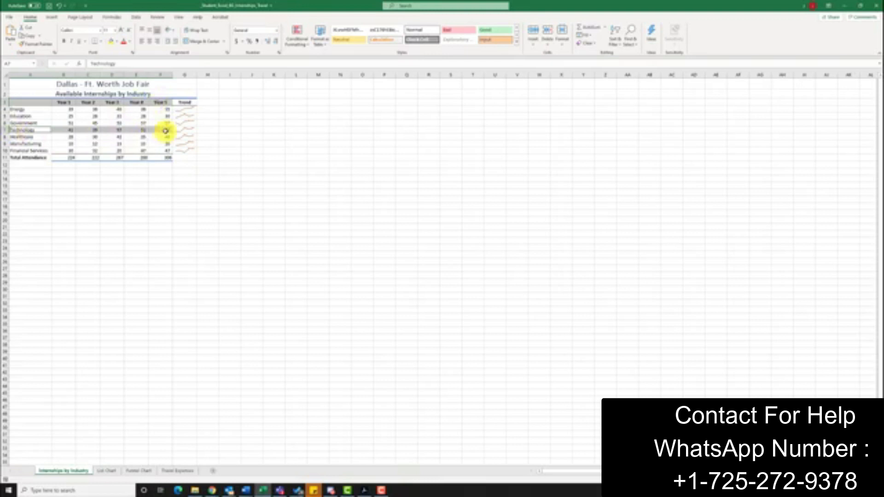
click(52, 17)
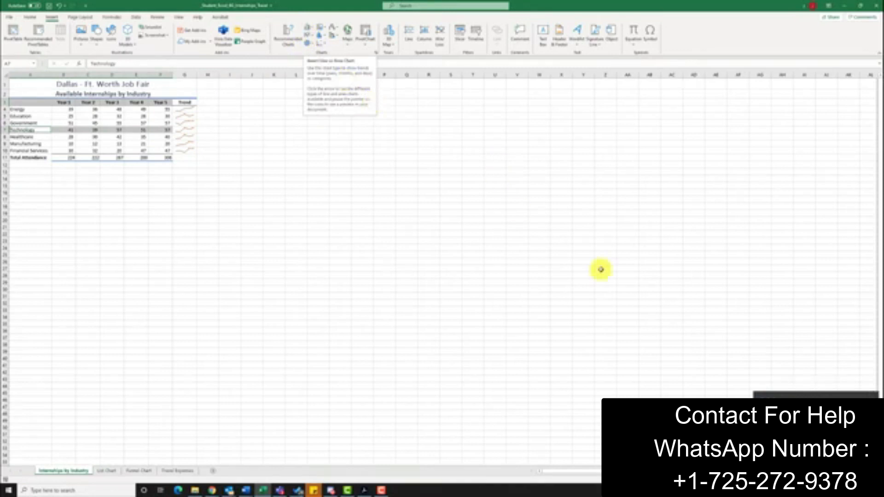
click(312, 35)
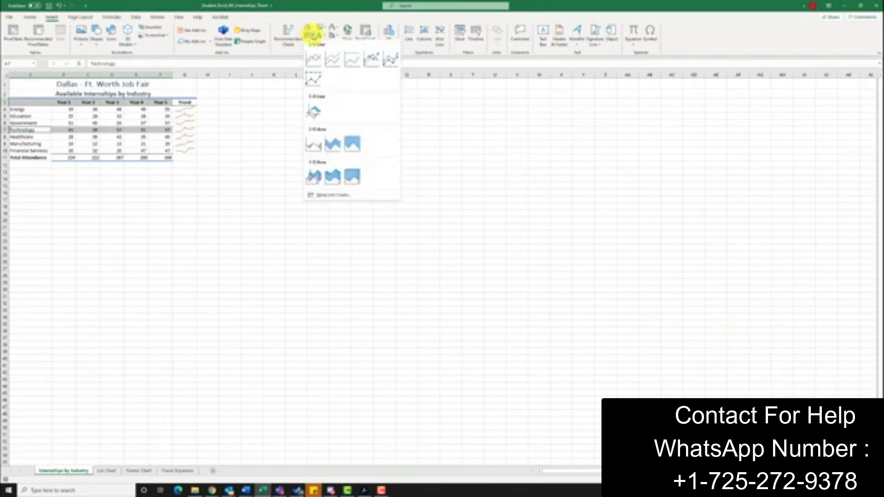
click(370, 59)
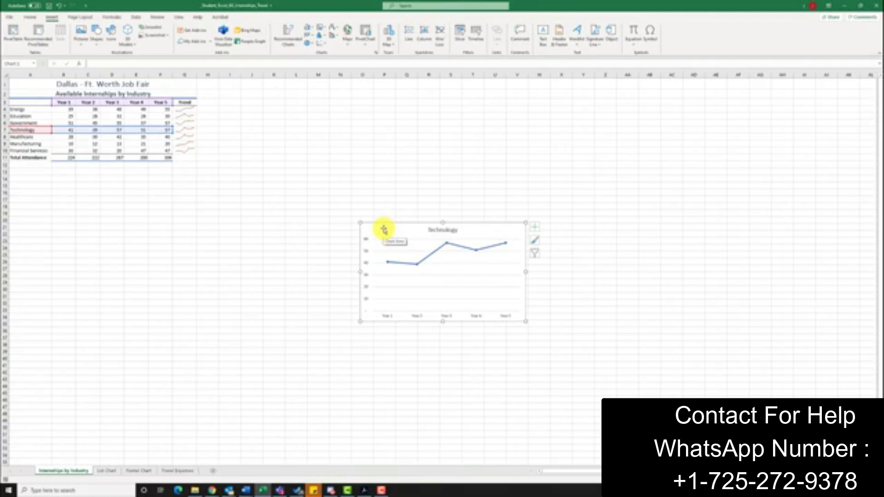
drag(384, 229, 35, 176)
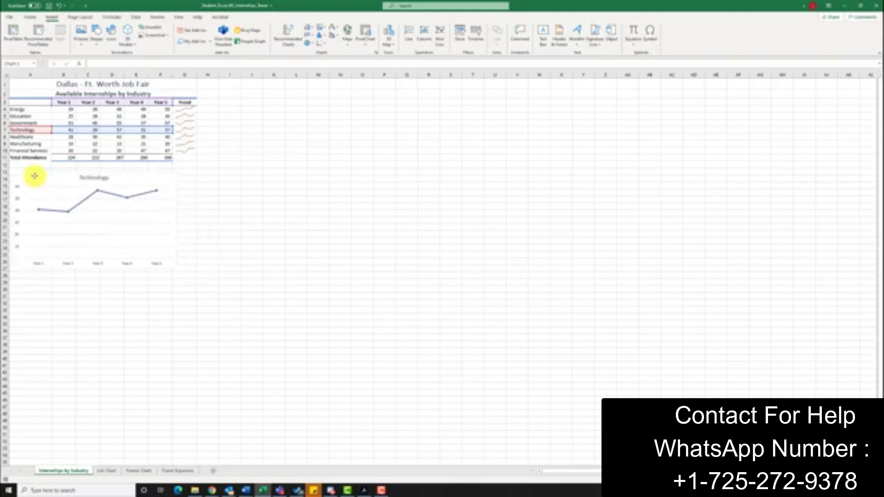
drag(35, 176, 35, 176)
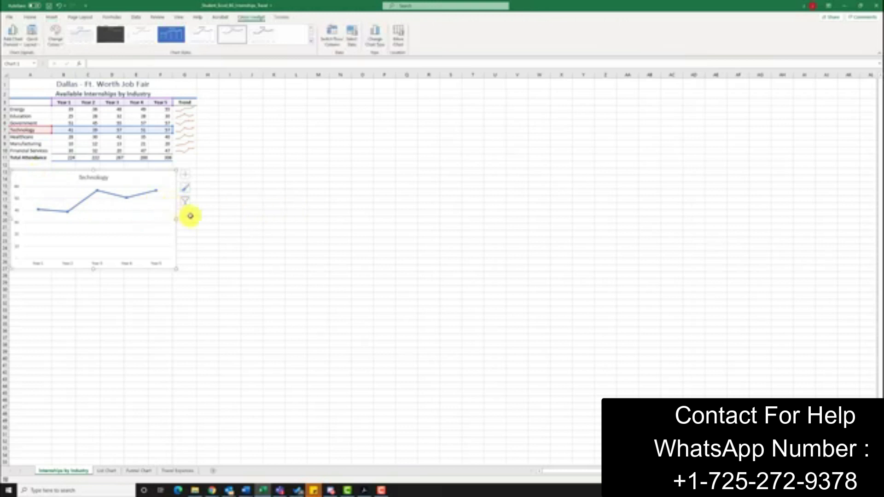
- Change the line chart's title to "Internships Available in Technology"
click(85, 177)
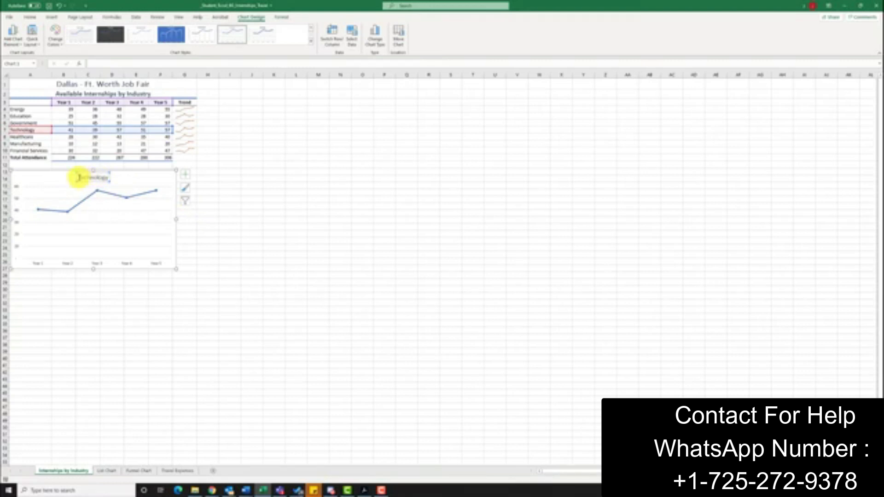
click(79, 177)
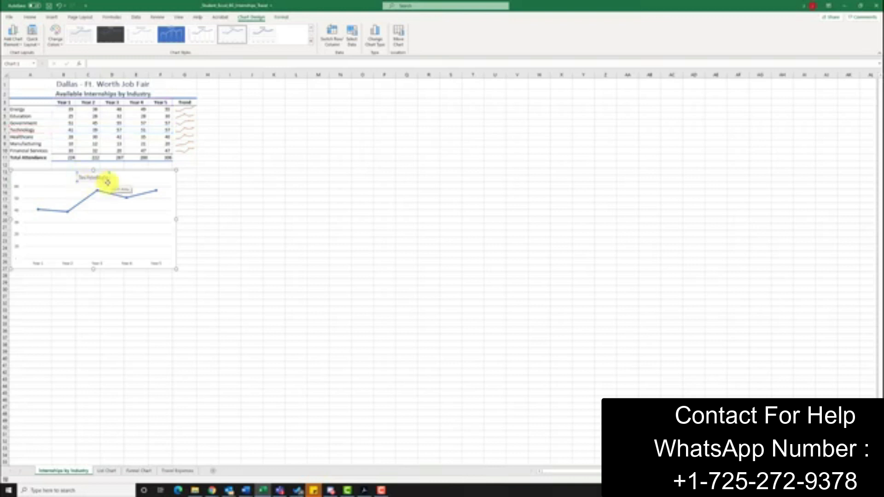
text(Internships Available )
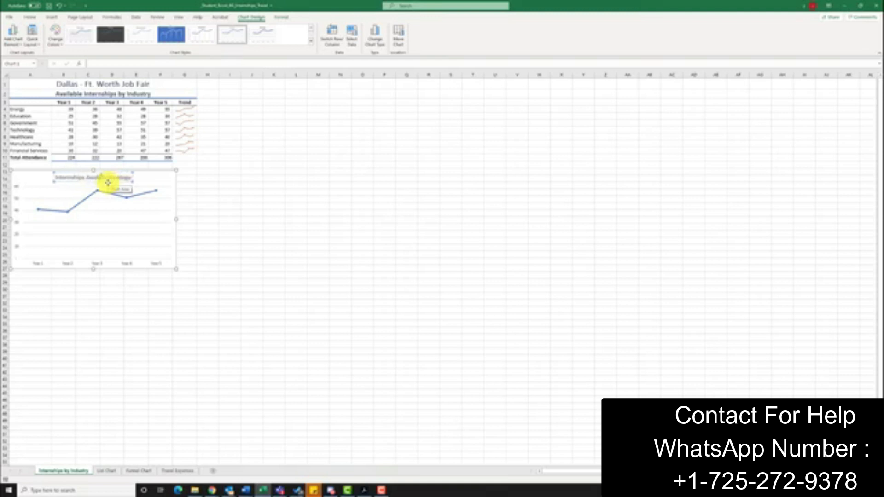
text(in Technology)
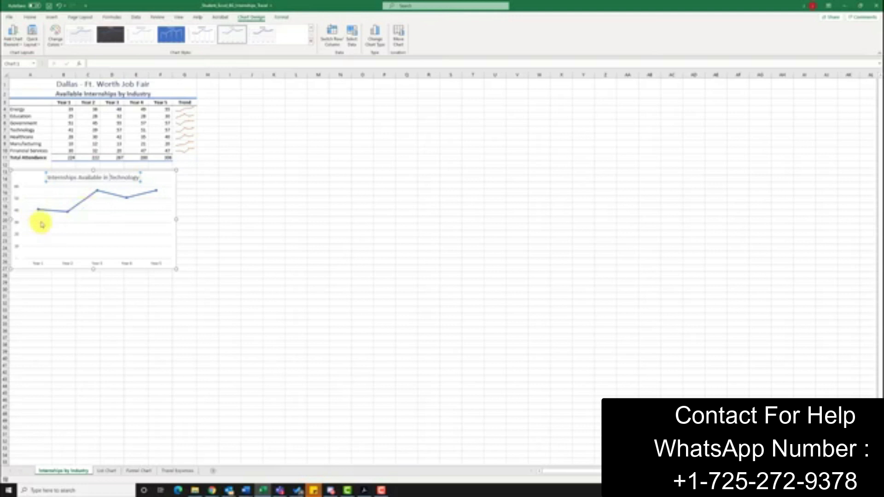
- Format the line chart's vertical axis with a minimum bound of 35 and a major unit of 5
click(56, 232)
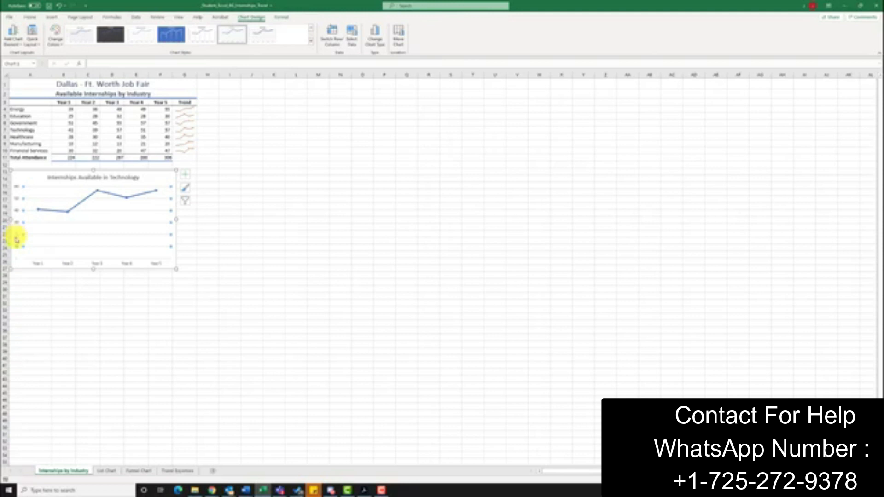
double_click(16, 238)
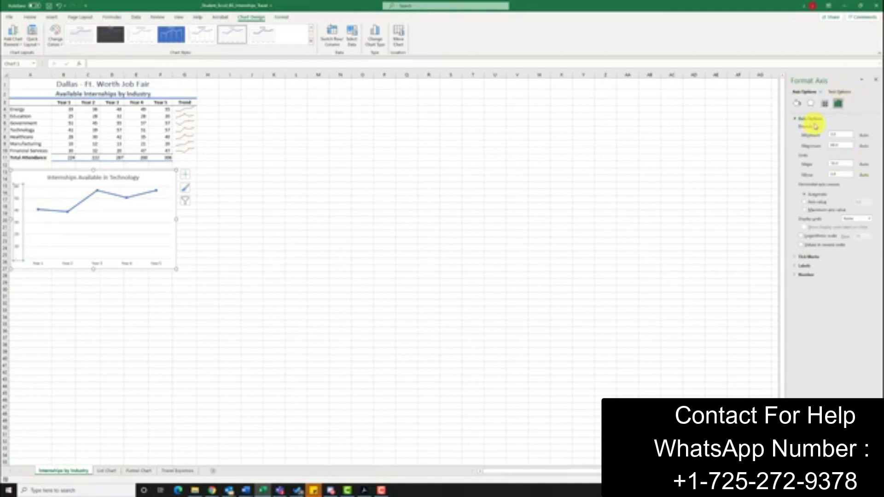
right_click(17, 246)
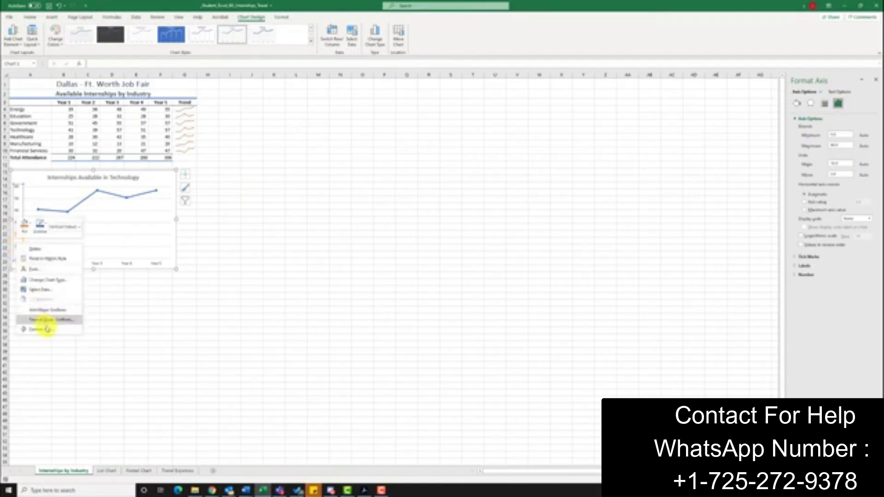
click(851, 287)
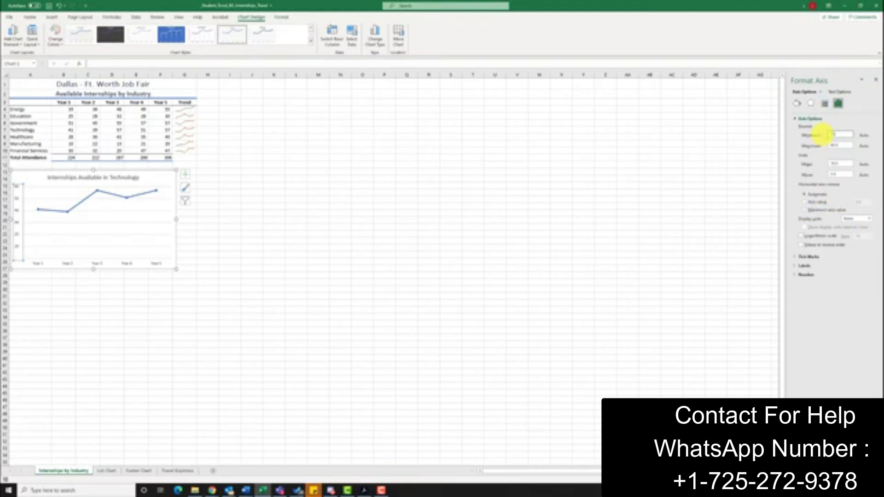
click(847, 164)
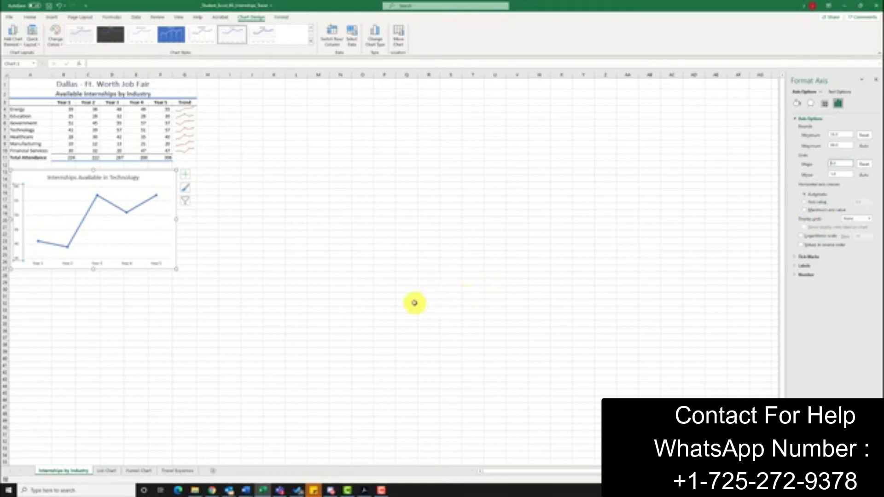
- Fill the Technology line chart's plot area with solid Green, Accent 6, Lighter 80%
click(35, 178)
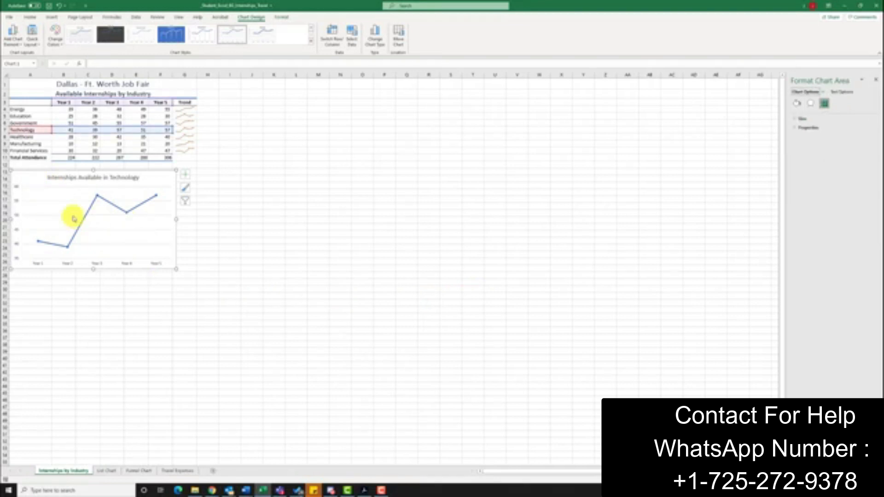
click(281, 17)
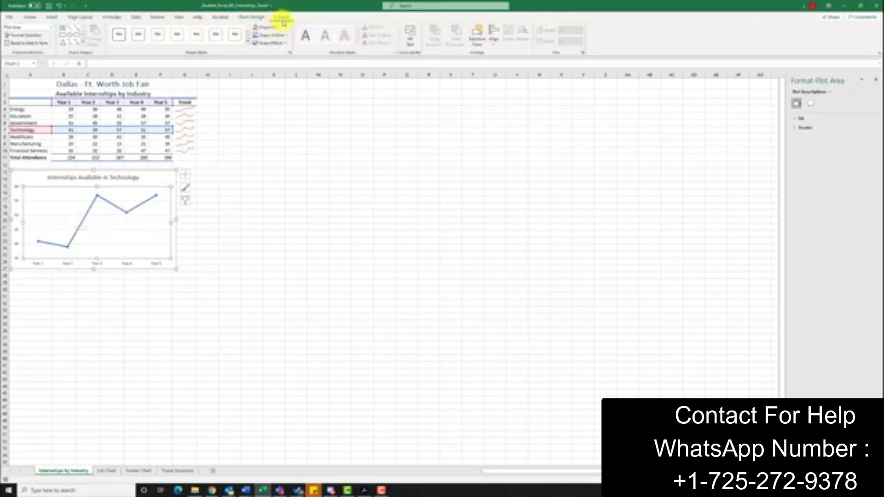
click(50, 28)
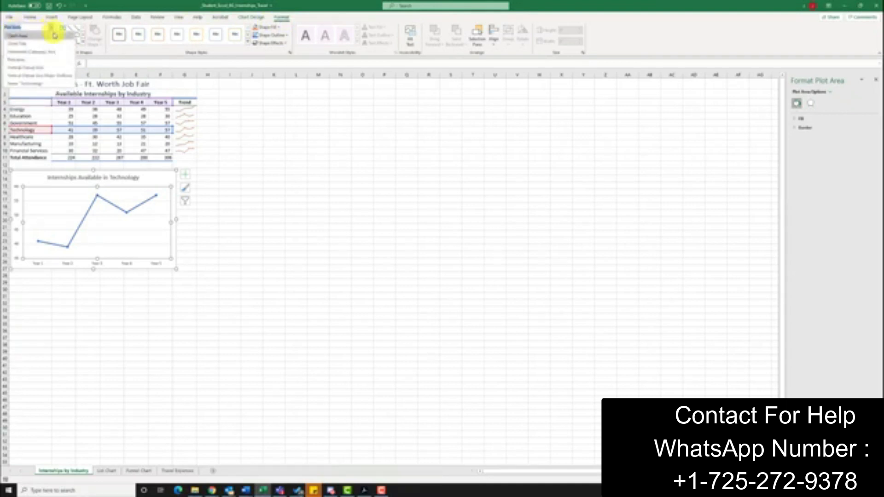
click(20, 59)
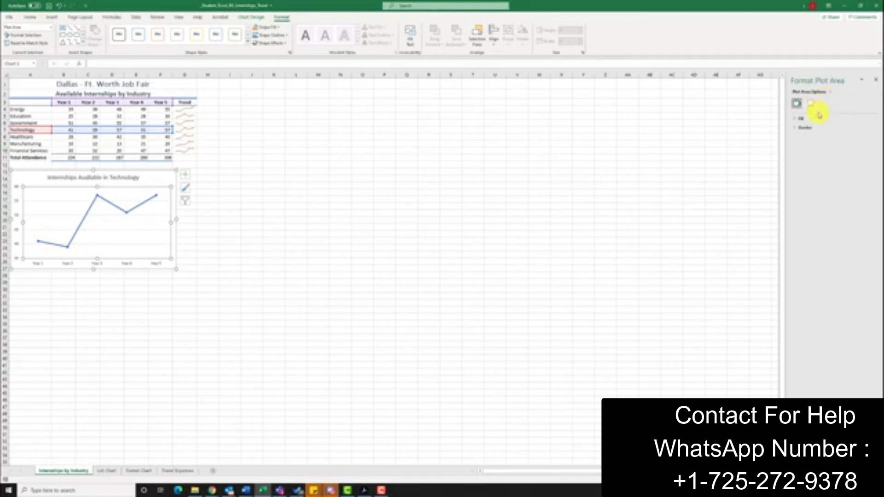
click(795, 120)
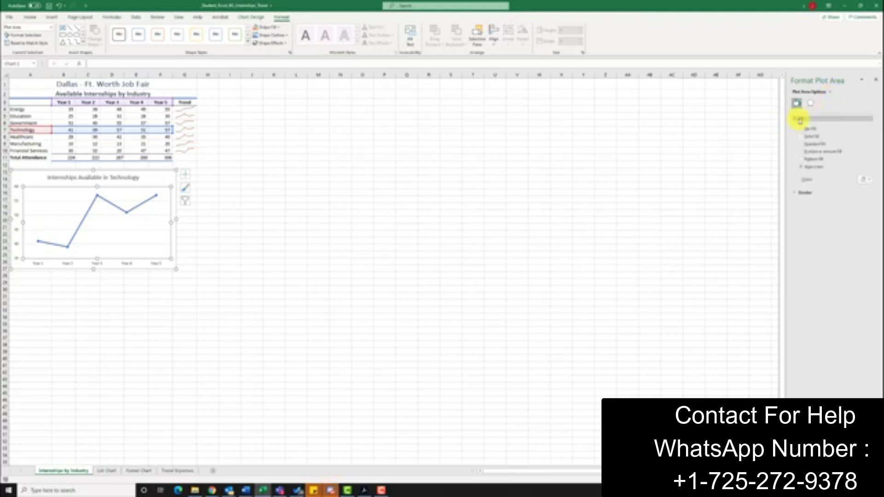
click(807, 136)
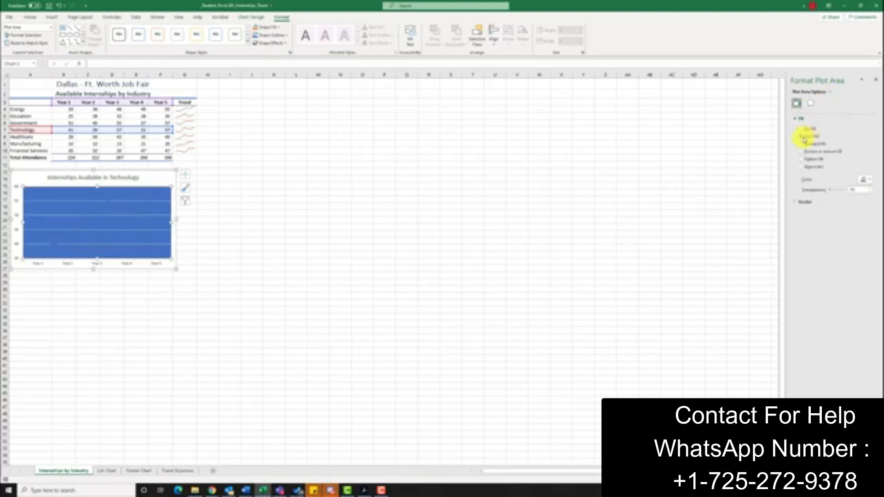
click(864, 180)
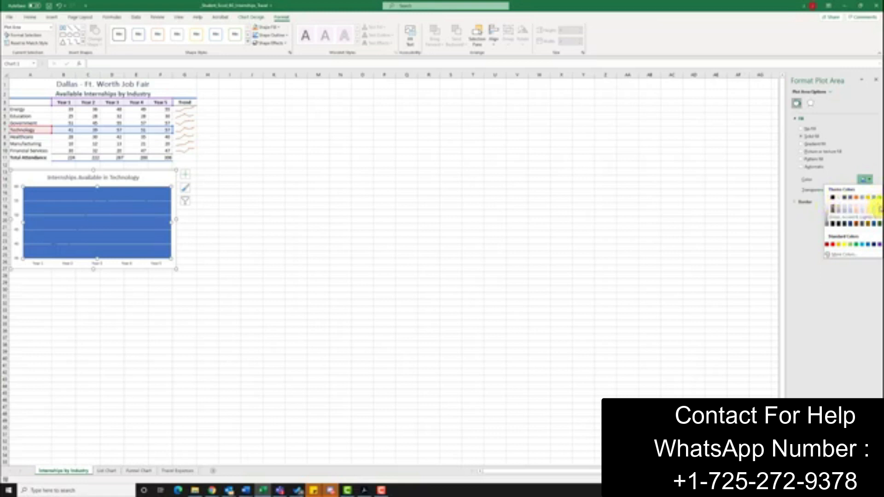
click(879, 208)
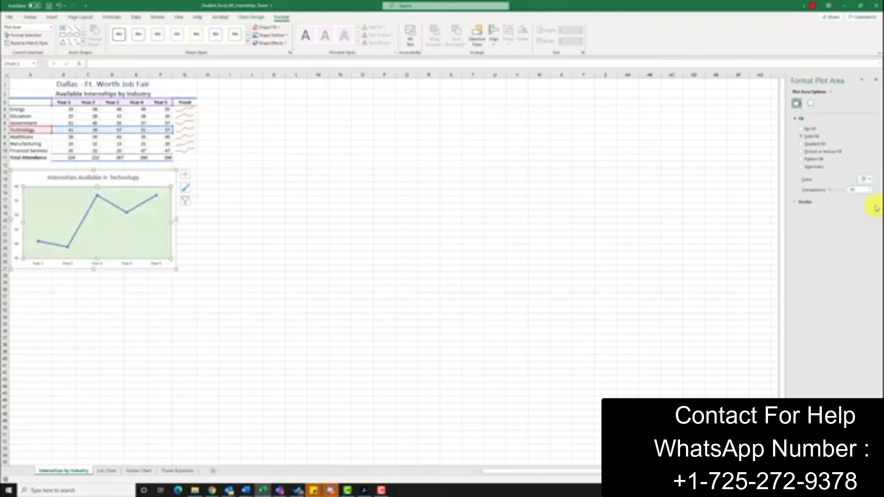
- Fill the line chart's chart area with solid Green, Accent 6, Lighter 40%
click(50, 27)
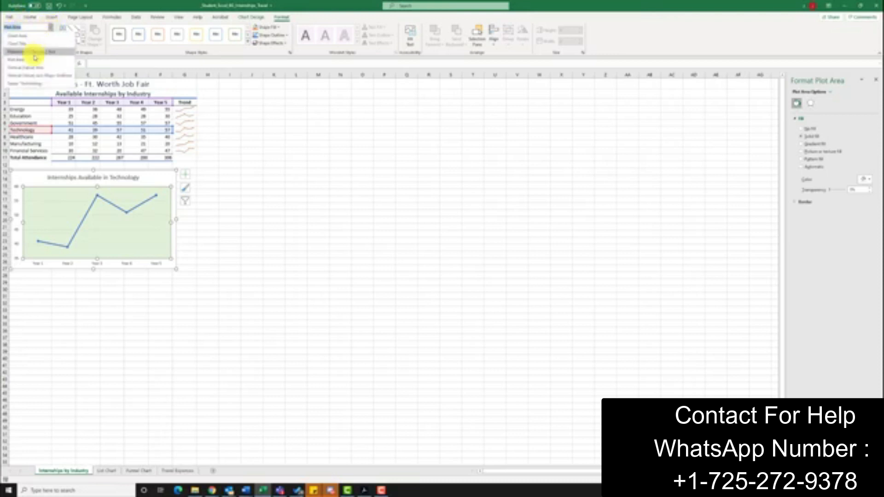
click(21, 35)
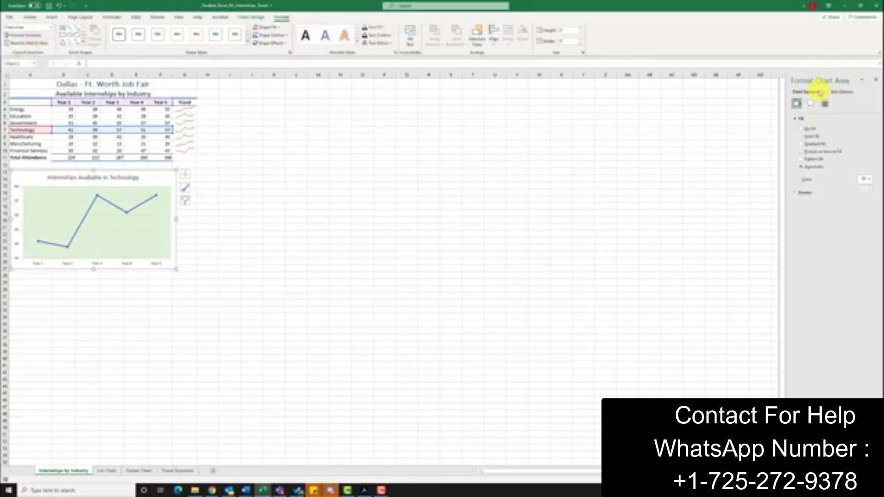
click(802, 136)
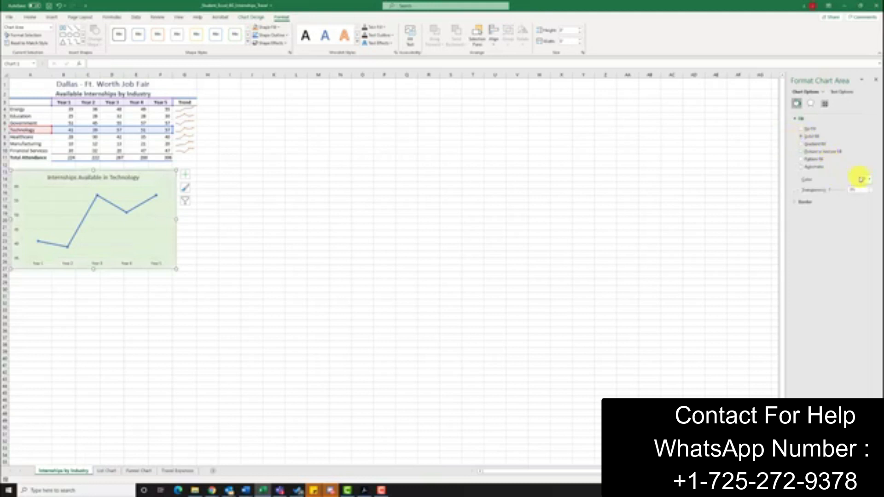
click(866, 181)
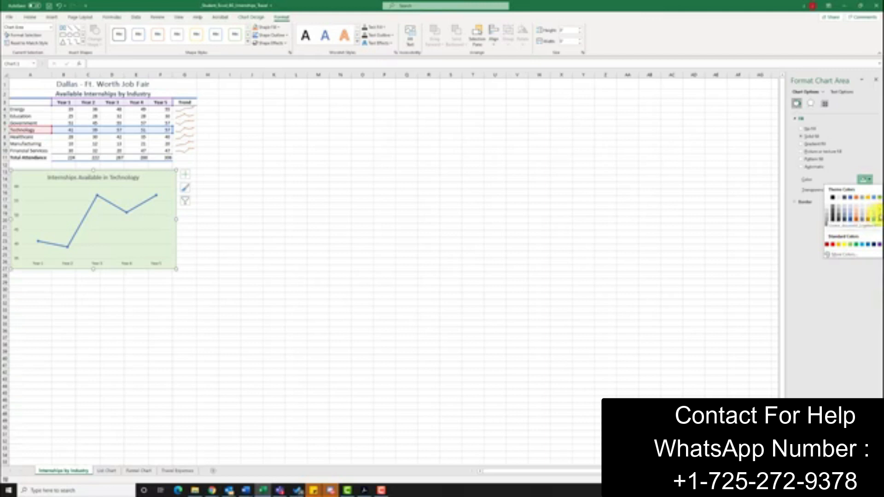
click(878, 216)
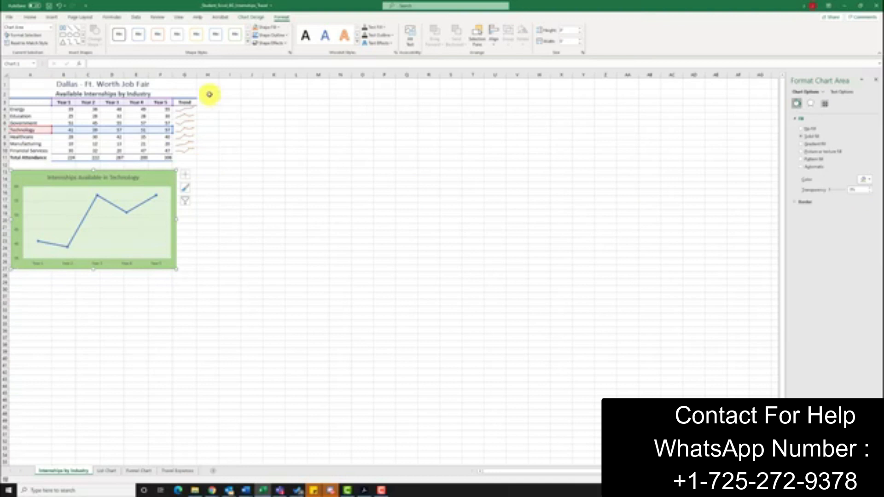
- Add a linear trendline to the Technology line chart, view its formatting options, and finish by selecting the sheet title cell A1
click(184, 175)
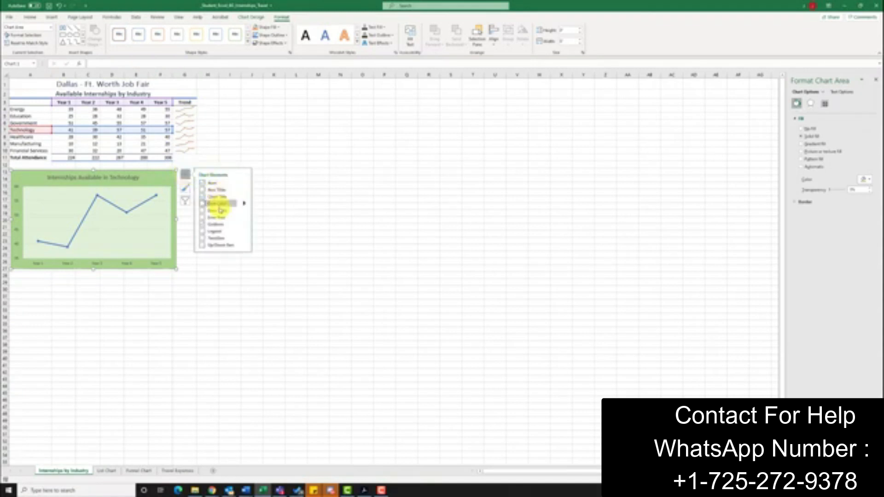
click(203, 238)
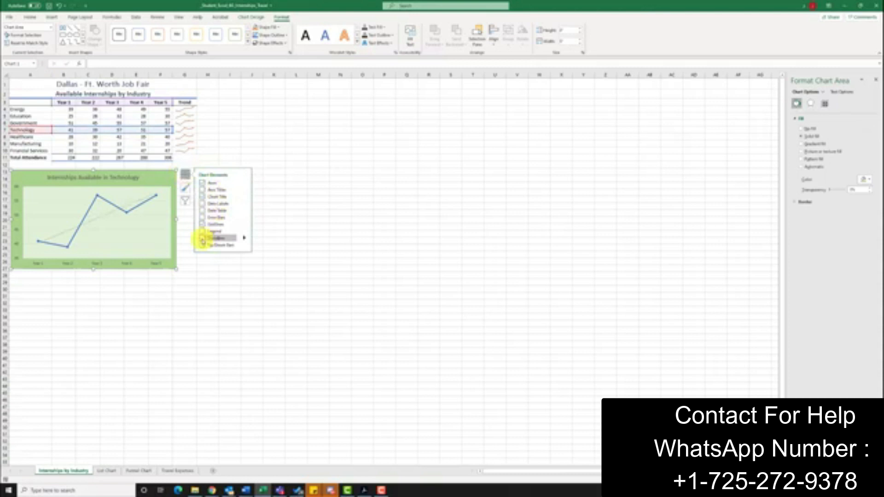
click(244, 238)
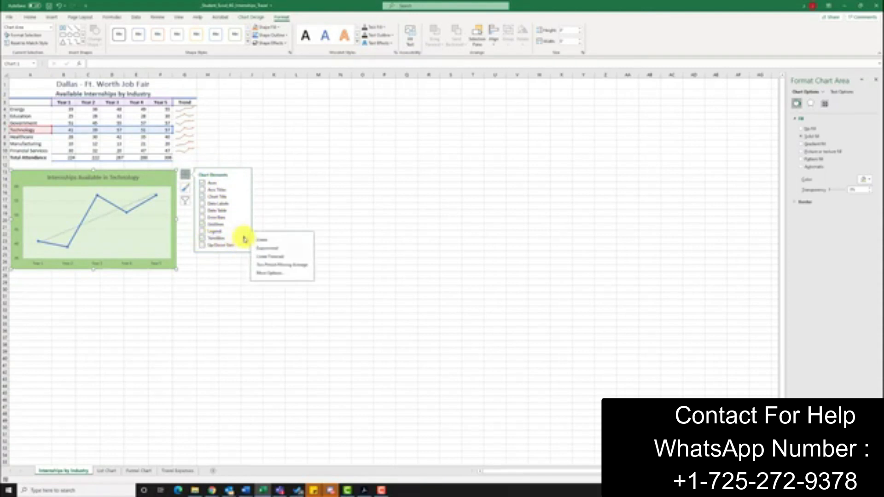
click(282, 273)
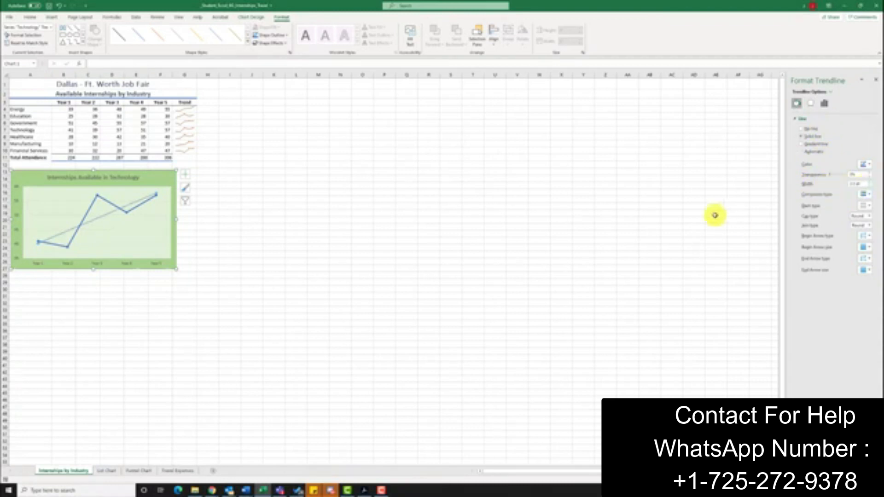
click(22, 84)
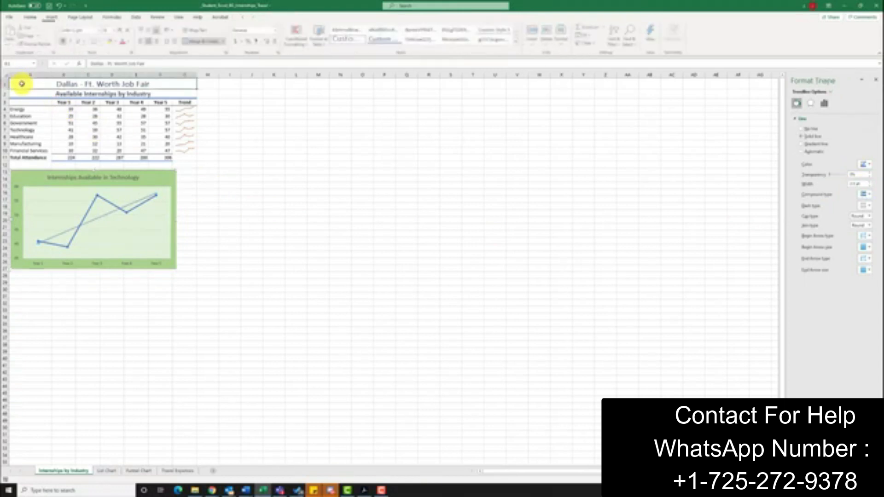
click(876, 81)
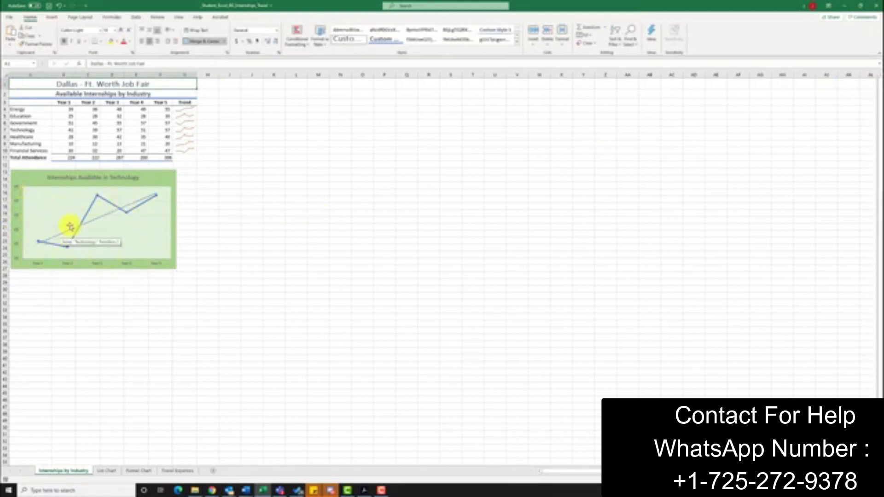
- Insert a Pyramid List SmartArt graphic on the List Chart sheet and hide its text pane
click(106, 471)
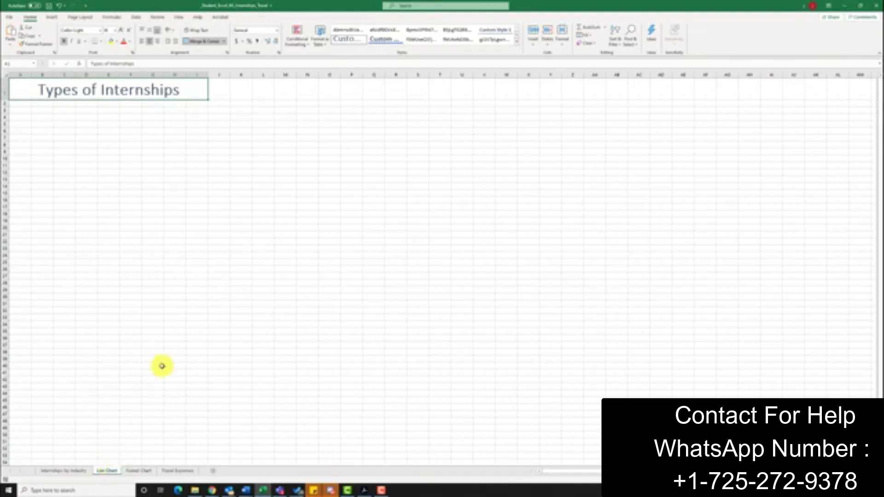
click(51, 17)
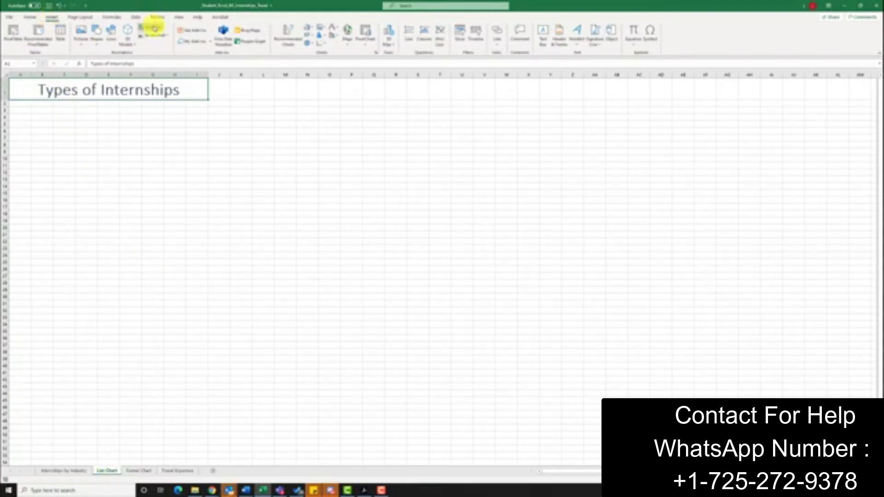
click(153, 28)
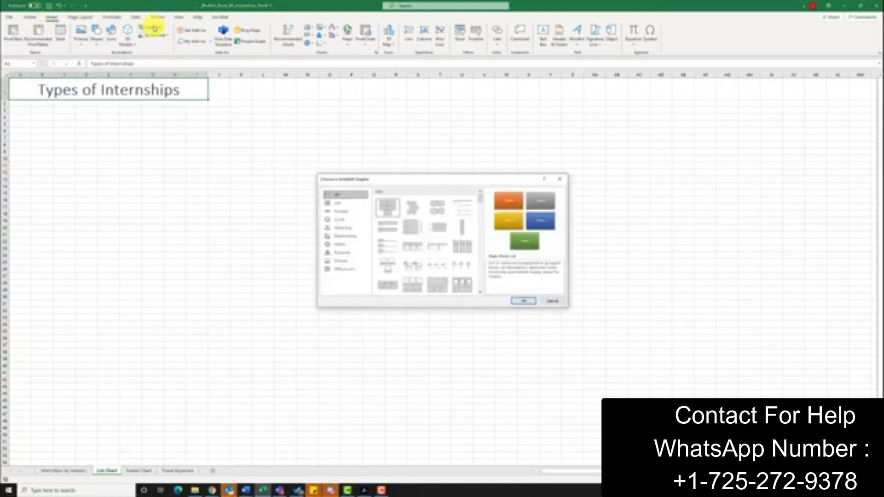
click(337, 203)
scroll(456, 238, down, 5)
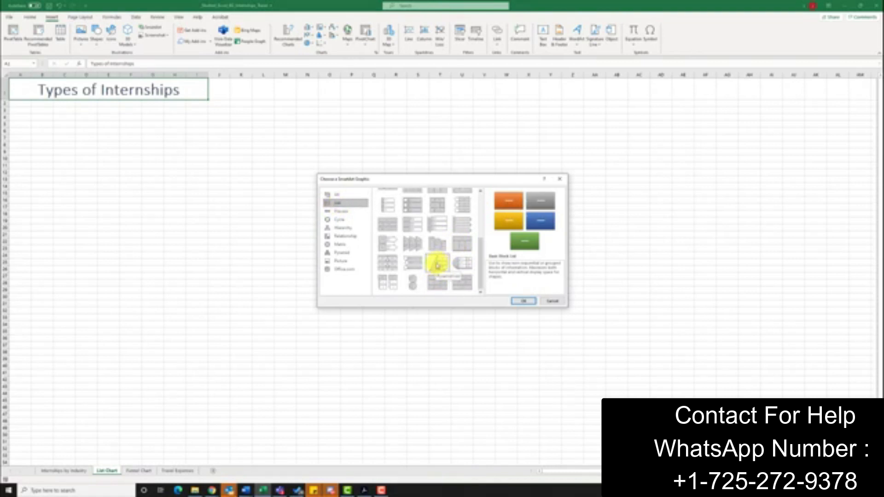
click(436, 263)
click(518, 301)
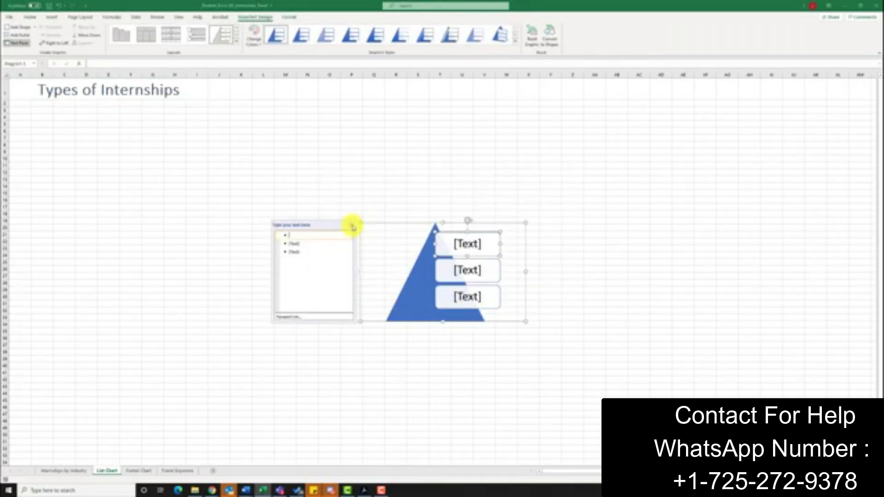
click(352, 226)
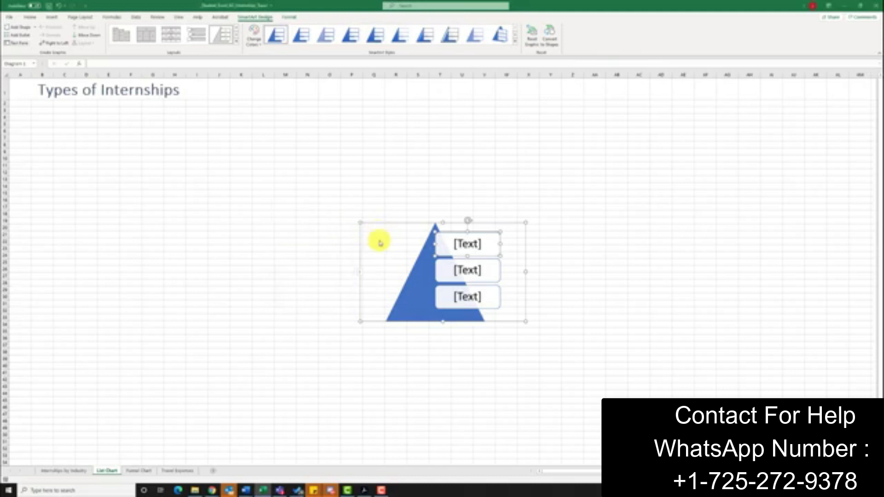